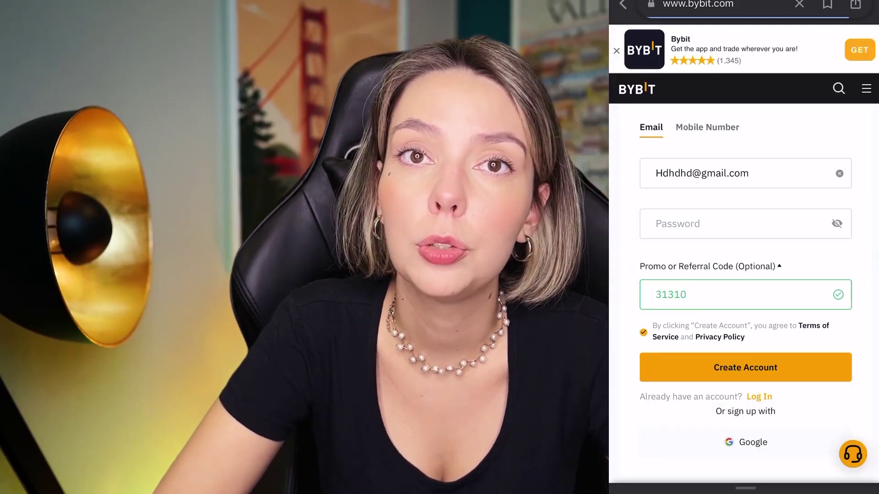
# - Enter an account password that meets the listed requirements in the Bybit sign-up form
pyautogui.click(728, 222)
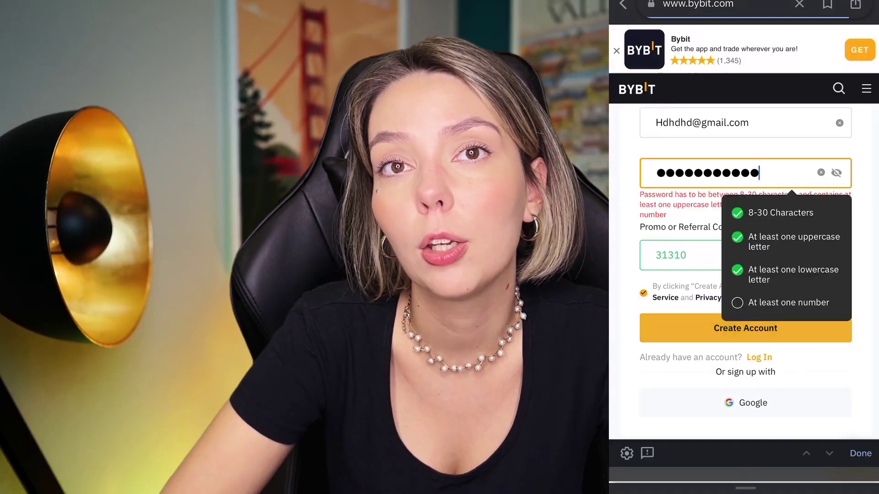
pyautogui.write('1')
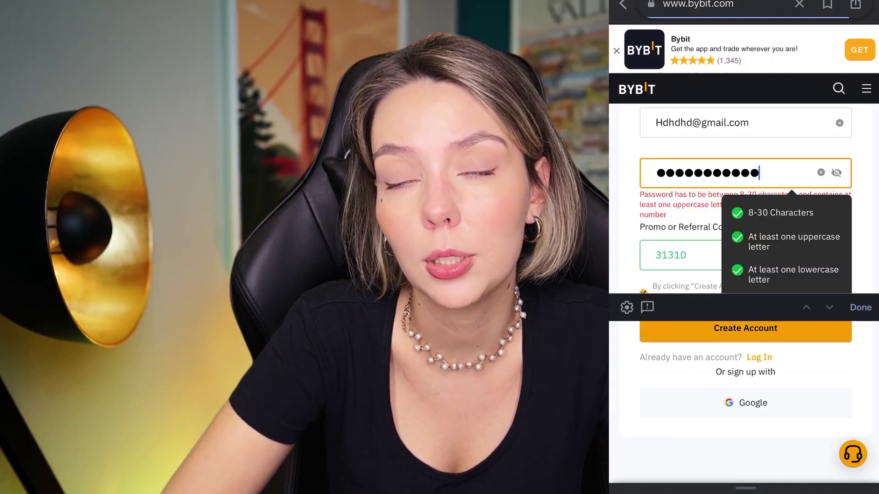
pyautogui.click(861, 307)
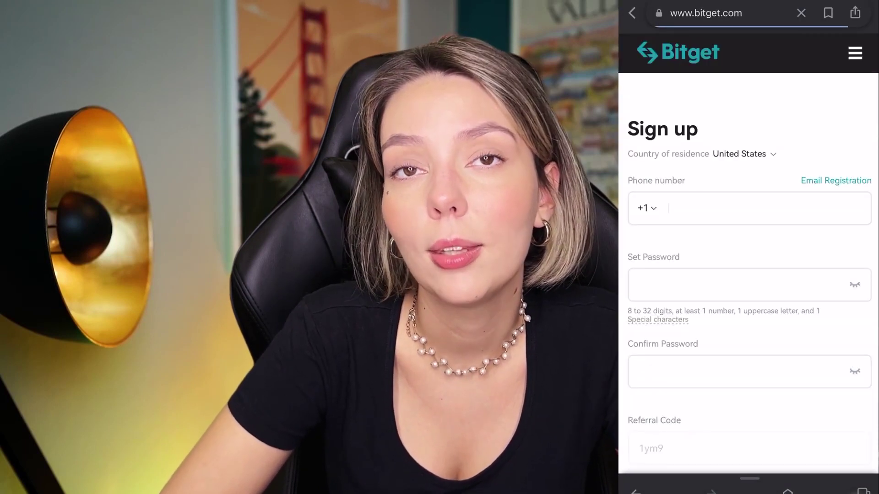
pyautogui.scroll(-15, 749, 274)
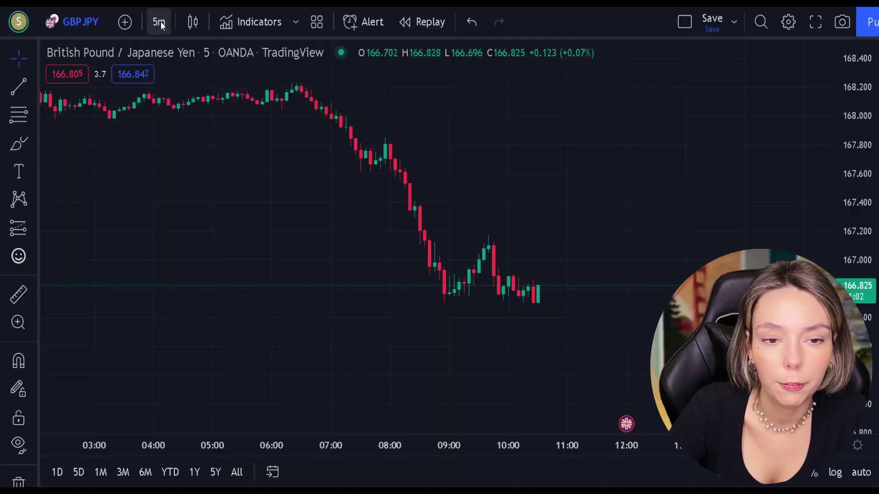
pyautogui.click(160, 21)
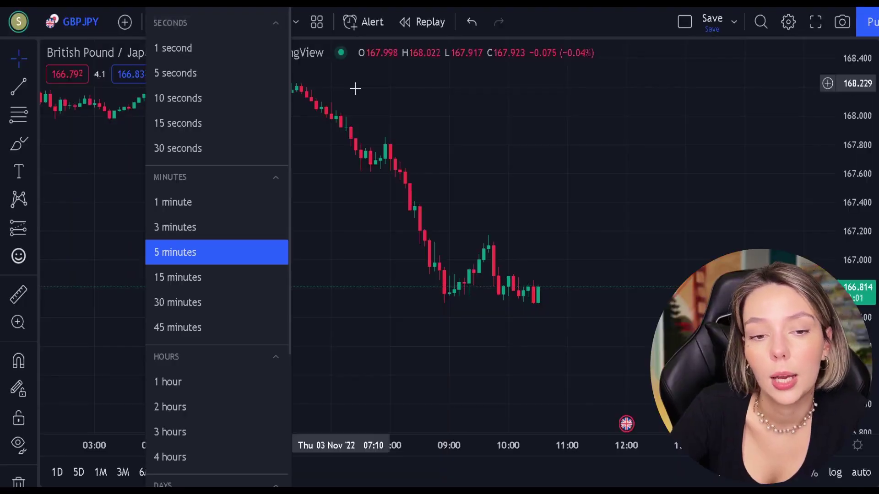
pyautogui.click(434, 134)
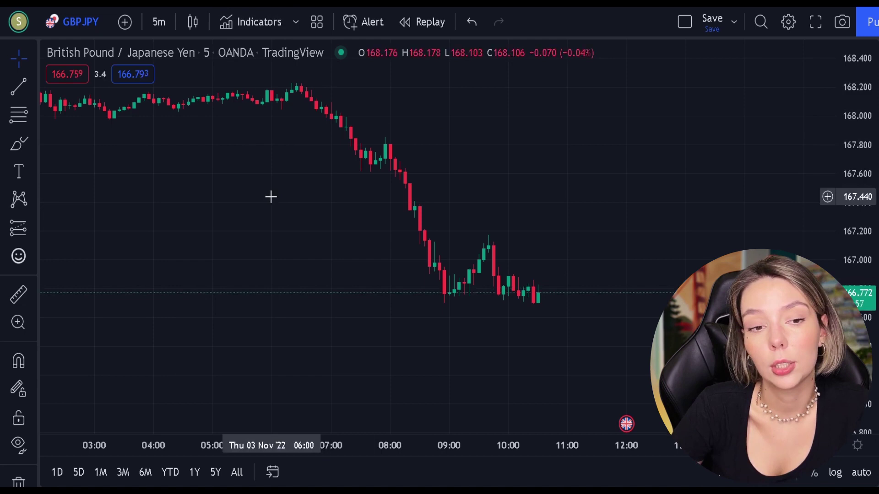
# - Search the indicators for "ak macd" and add AK MACD BB INDICATOR V 1.00 to the GBPJPY chart
pyautogui.moveTo(271, 196); pyautogui.dragTo(306, 265)
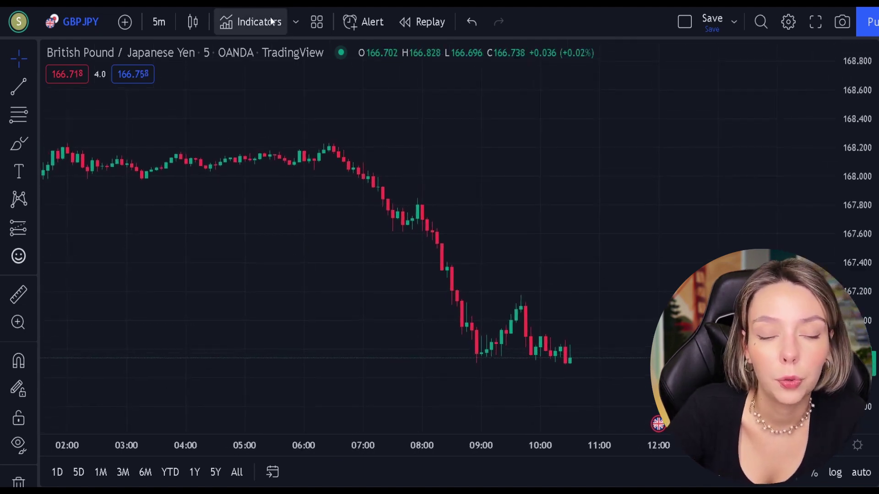
pyautogui.click(256, 21)
pyautogui.write('ak macd')
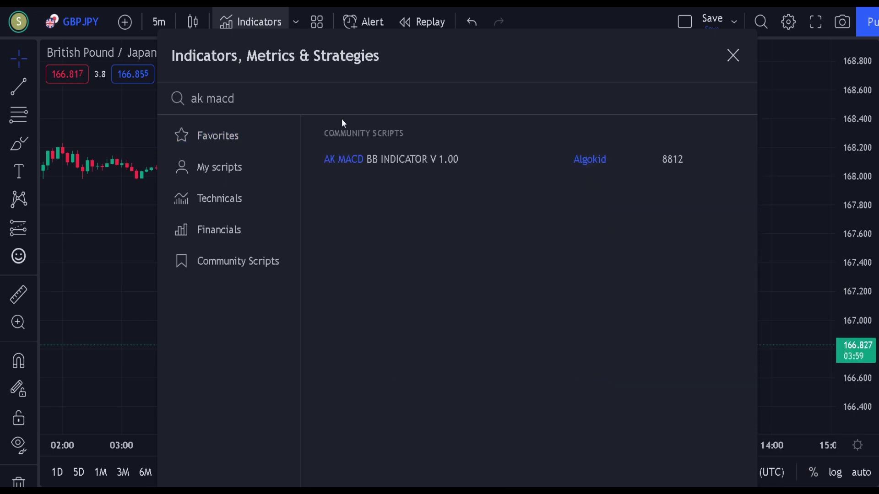
pyautogui.click(385, 161)
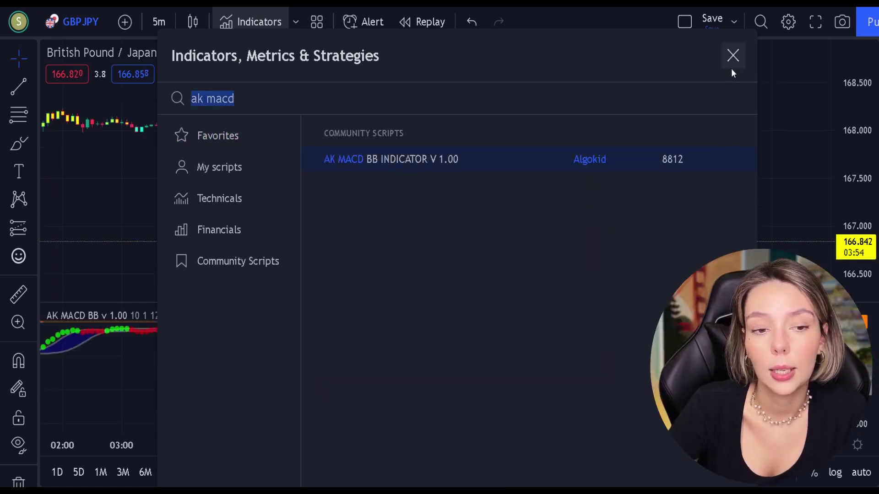
pyautogui.click(733, 56)
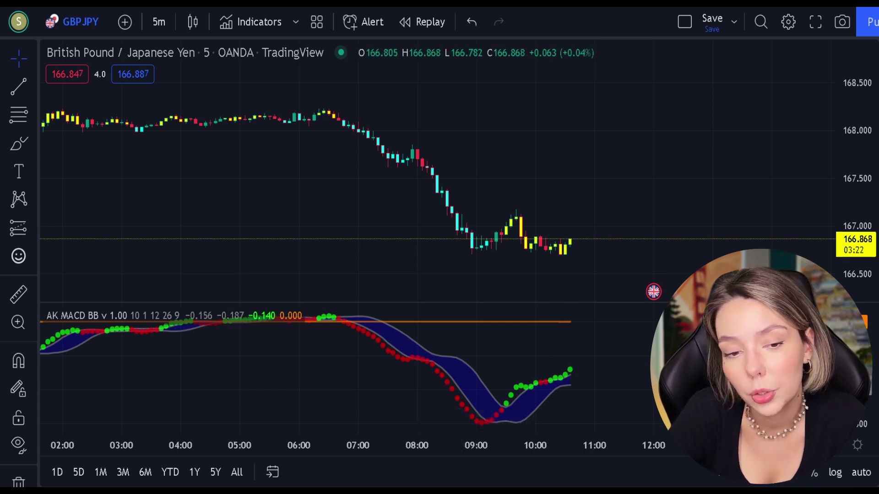
# - Turn off both Bar Color options in the AK MACD BB indicator's style settings
pyautogui.doubleClick(493, 322)
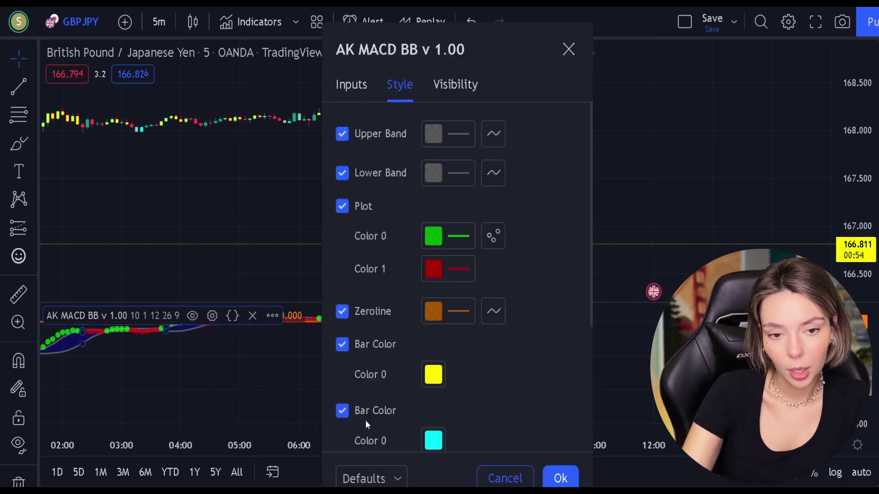
pyautogui.scroll(-3, 365, 420)
pyautogui.click(350, 202)
pyautogui.click(561, 479)
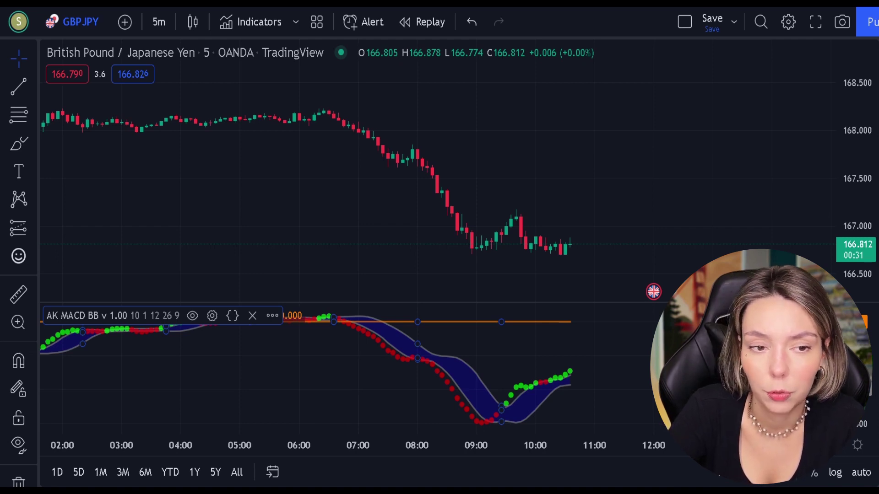
# - Search the indicators for "ssl hybrid" and add the first-listed SSL Hybrid community script to the chart
pyautogui.click(240, 24)
pyautogui.write('ssl ')
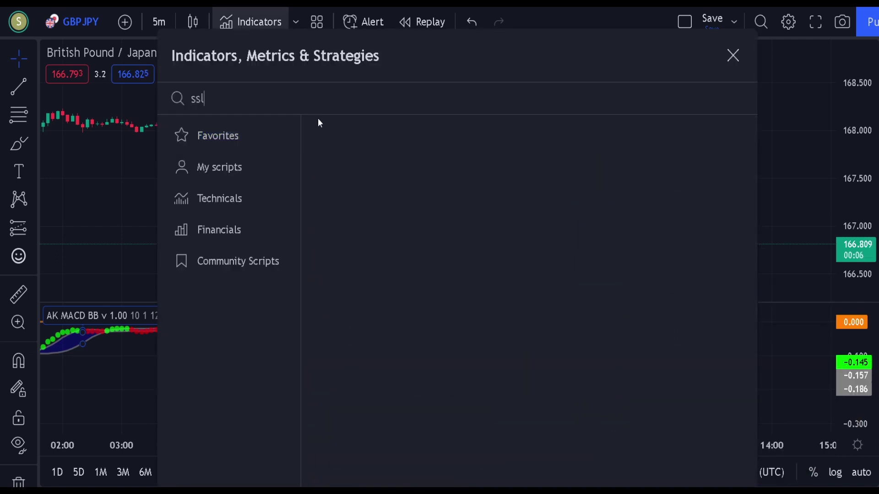
pyautogui.write('hybrid')
pyautogui.click(485, 159)
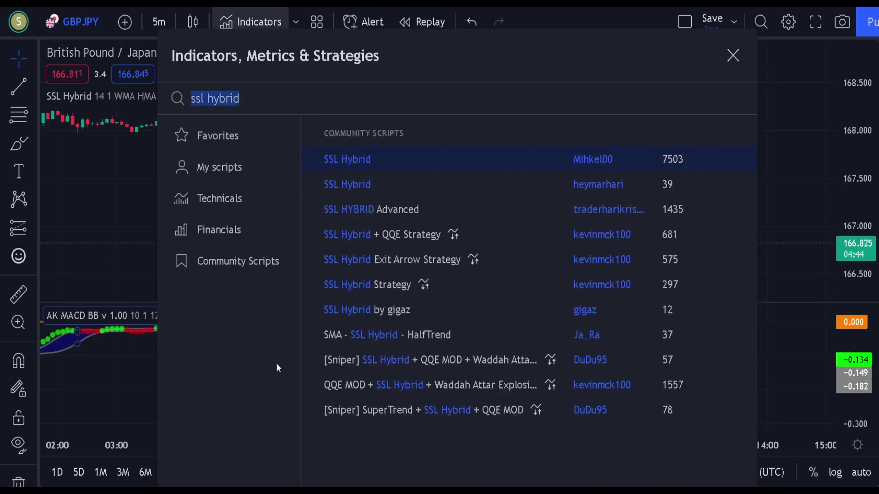
# - Search the indicators for "volume st" and add Volume Strength Finder to the chart
pyautogui.write('volume st')
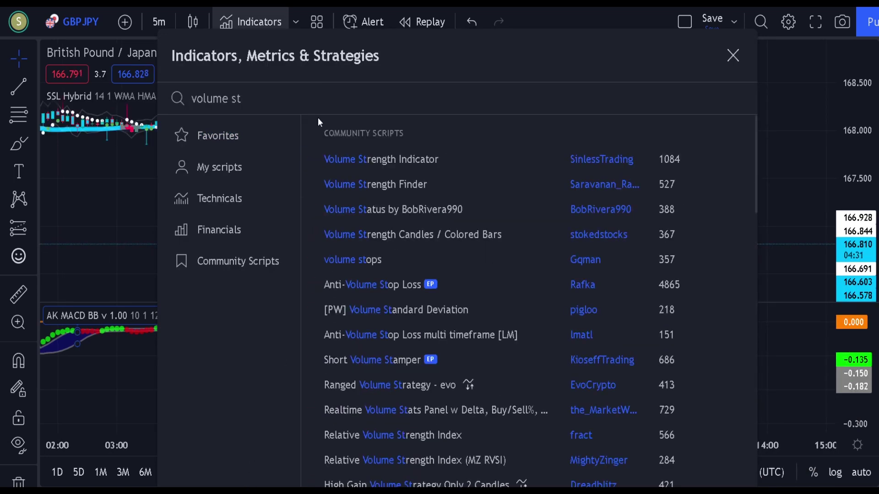
pyautogui.click(398, 184)
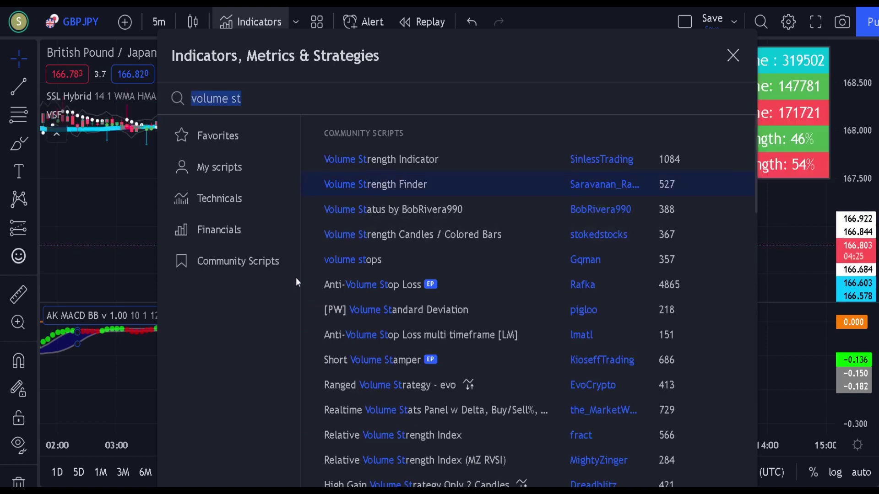
pyautogui.press('Escape')
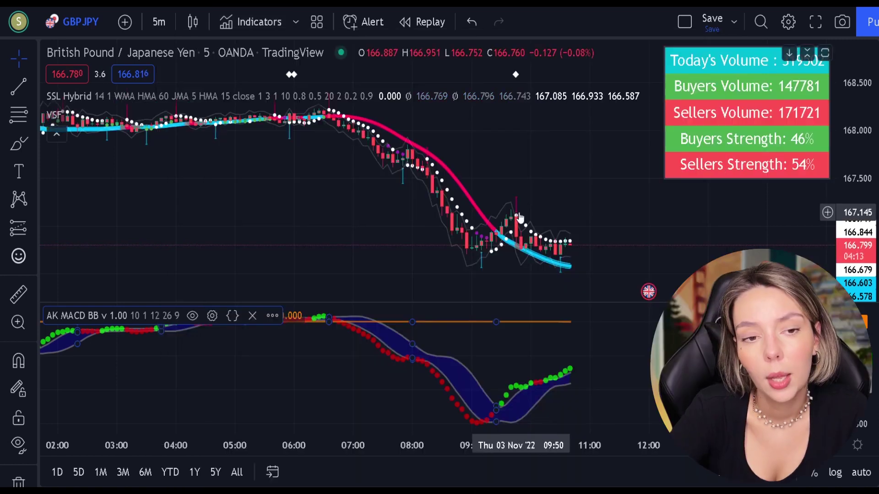
# - Turn off SSL Hybrid's candle size markers, exit arrows, SSL1 plot, and the baseline upper and lower channels in its style settings
pyautogui.doubleClick(468, 197)
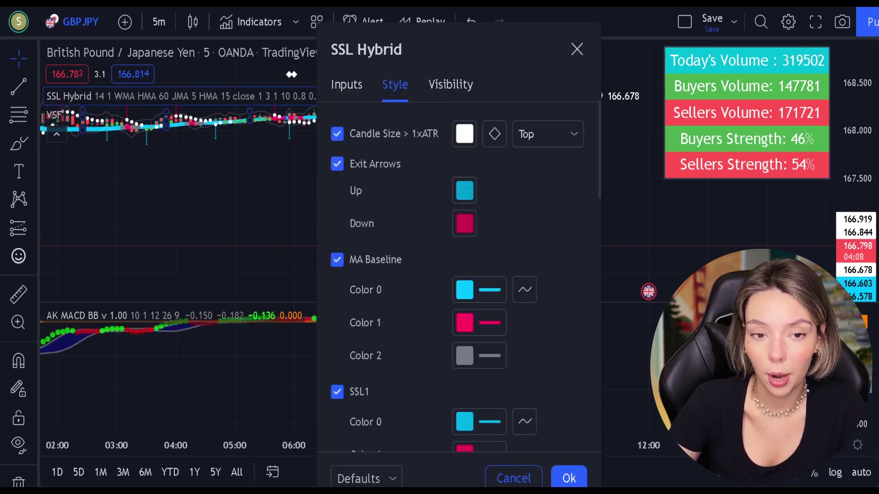
pyautogui.scroll(-4, 367, 214)
pyautogui.click(337, 212)
pyautogui.scroll(-4, 391, 263)
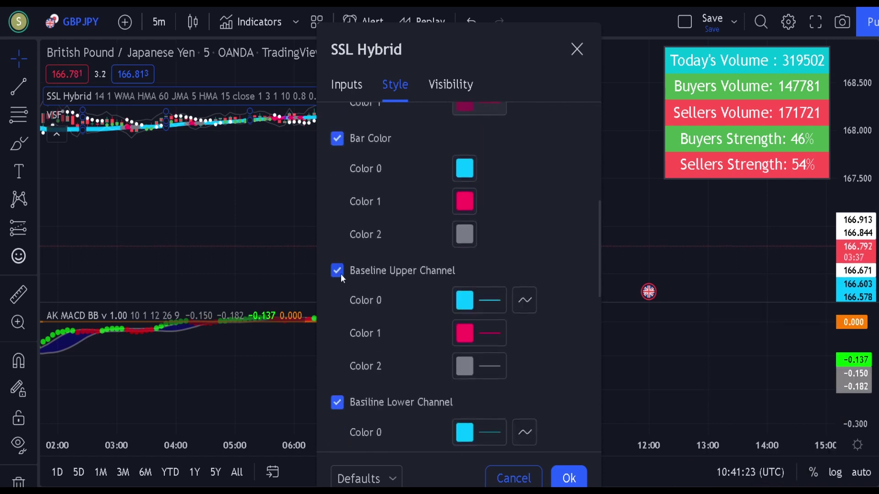
pyautogui.click(338, 270)
pyautogui.click(337, 402)
# - Turn off SSL Hybrid's dotted green, purple and white plot, the +ATR and -ATR lines, and the plots background
pyautogui.scroll(-4, 366, 366)
pyautogui.click(338, 325)
pyautogui.scroll(-5, 384, 348)
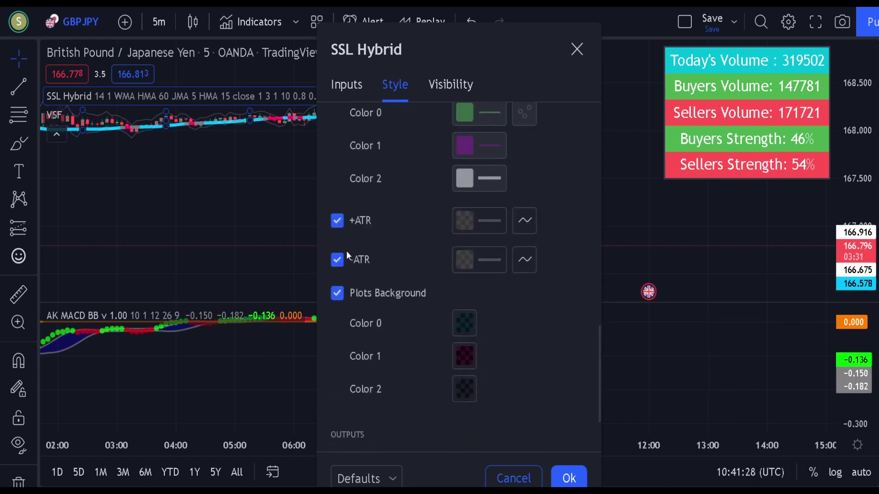
pyautogui.click(338, 220)
pyautogui.click(337, 259)
pyautogui.click(337, 293)
pyautogui.scroll(-3, 381, 295)
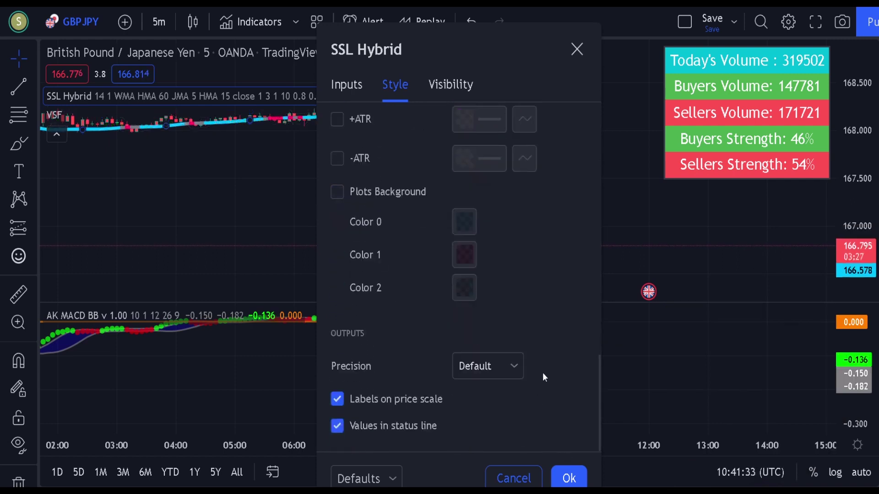
# - Set SSL Hybrid's SSL1 / Baseline Length to 30 and its SSL1 / Baseline Type to EMA
pyautogui.scroll(10, 545, 323)
pyautogui.scroll(-4, 545, 323)
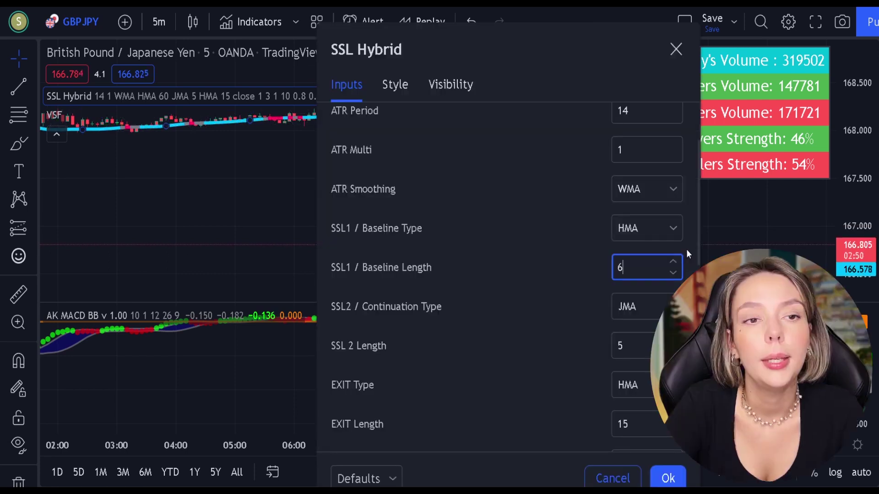
pyautogui.write('0')
pyautogui.click(527, 403)
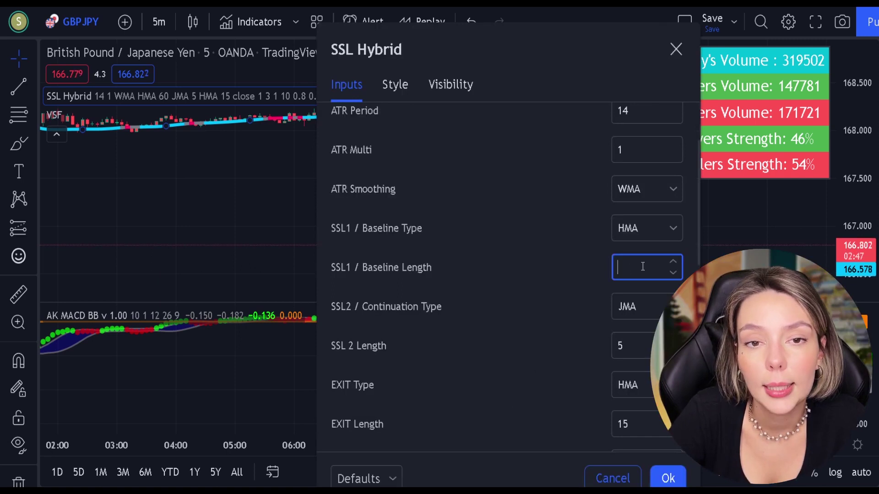
pyautogui.click(555, 319)
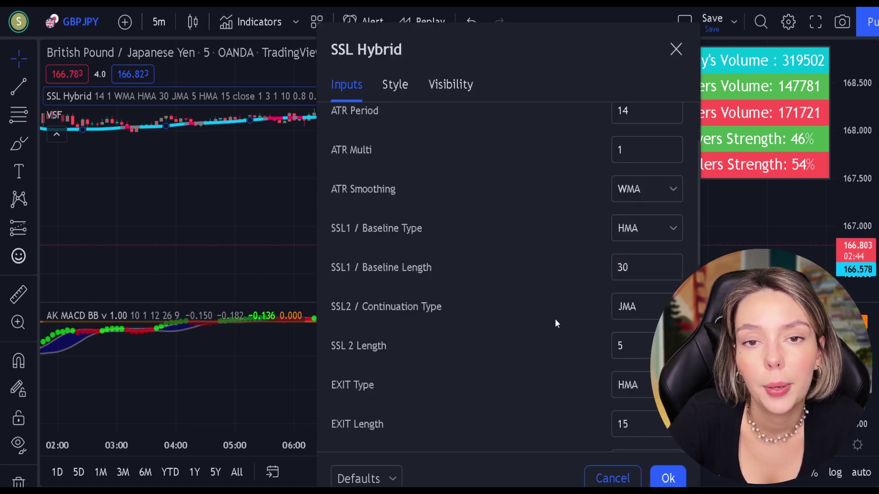
pyautogui.click(651, 226)
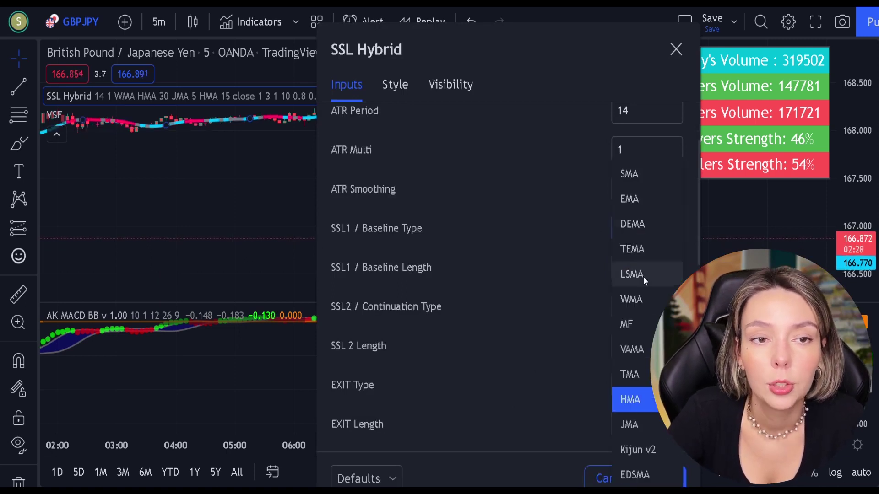
pyautogui.click(632, 199)
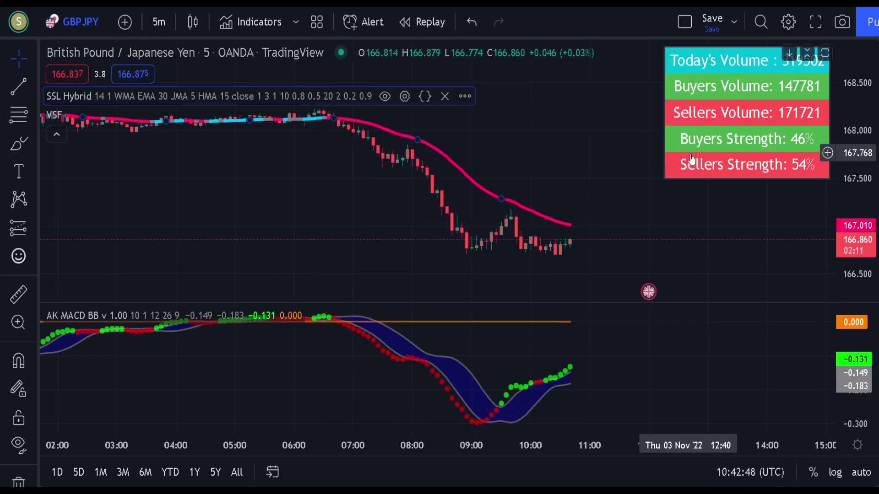
# - Turn off Bar Color in the Volume Strength Finder's style settings, leaving its tables enabled
pyautogui.doubleClick(735, 158)
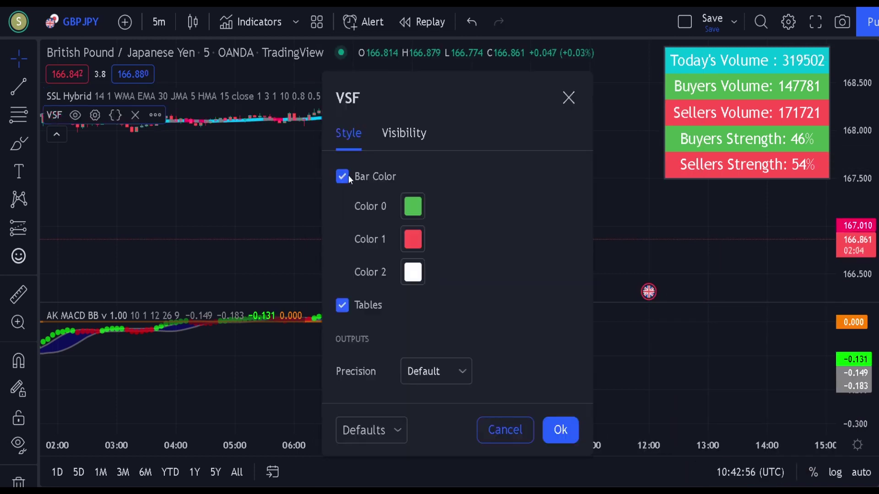
pyautogui.click(343, 177)
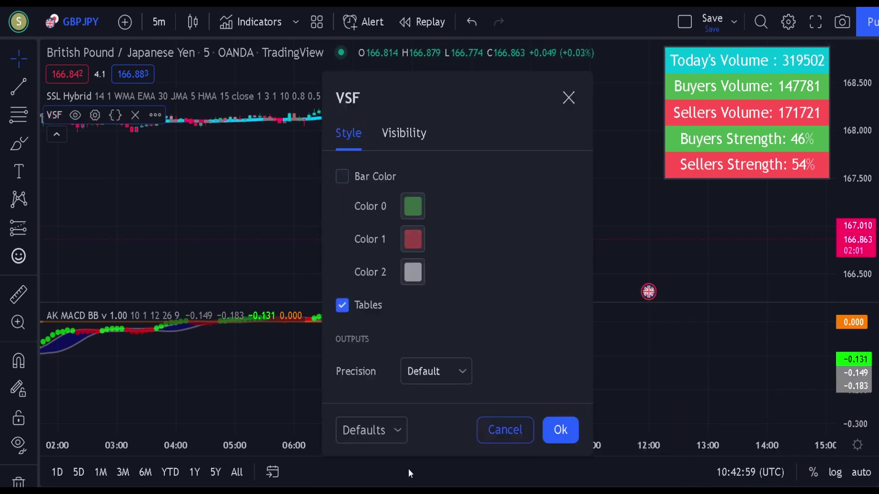
pyautogui.click(546, 432)
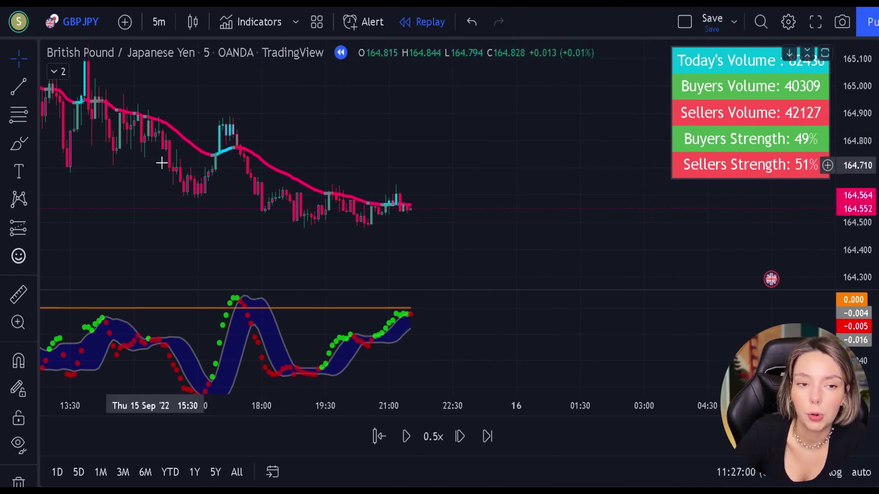
# - Circle the baseline crossings near 21:00 and 17:00 with the brush, undoing each stroke after drawing it
pyautogui.click(29, 141)
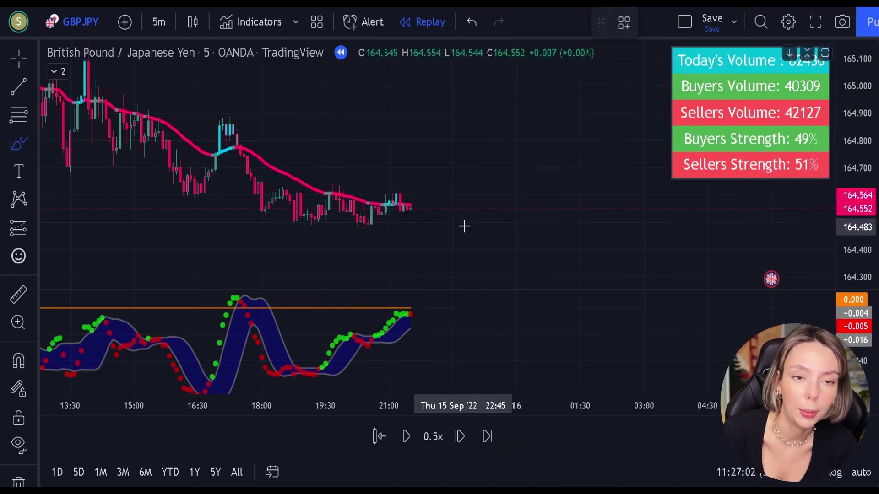
pyautogui.moveTo(297, 148)
pyautogui.mouseDown()
pyautogui.moveTo(329, 211)
pyautogui.moveTo(389, 197)
pyautogui.moveTo(314, 143)
pyautogui.moveTo(297, 153)
pyautogui.mouseUp()
pyautogui.hotkey('ctrl', 'z')
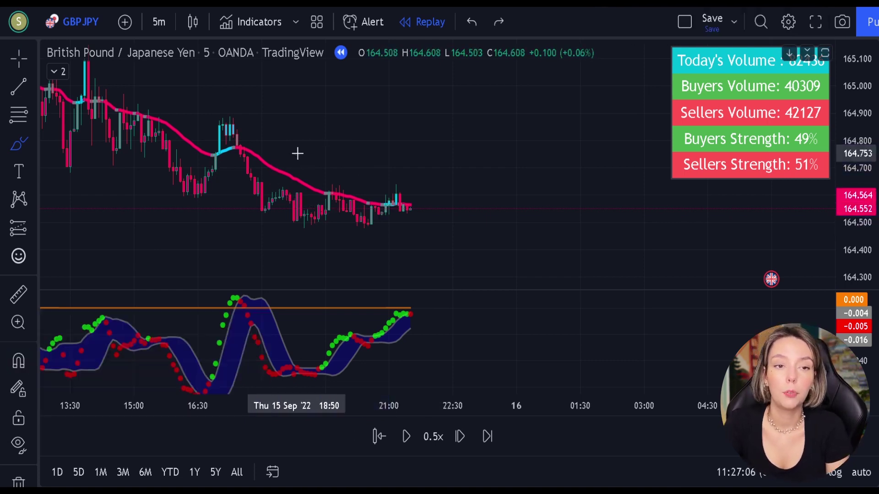
pyautogui.moveTo(389, 197)
pyautogui.mouseDown()
pyautogui.moveTo(380, 207)
pyautogui.moveTo(416, 207)
pyautogui.moveTo(389, 197)
pyautogui.mouseUp()
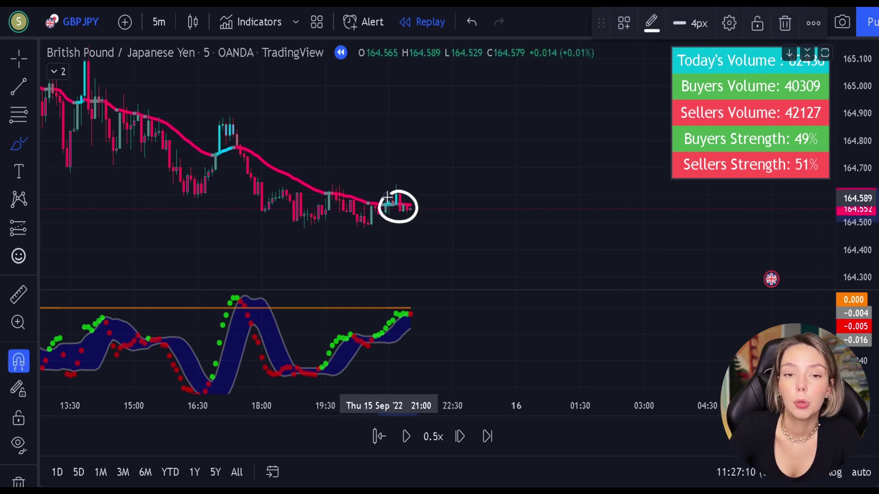
pyautogui.hotkey('ctrl', 'z')
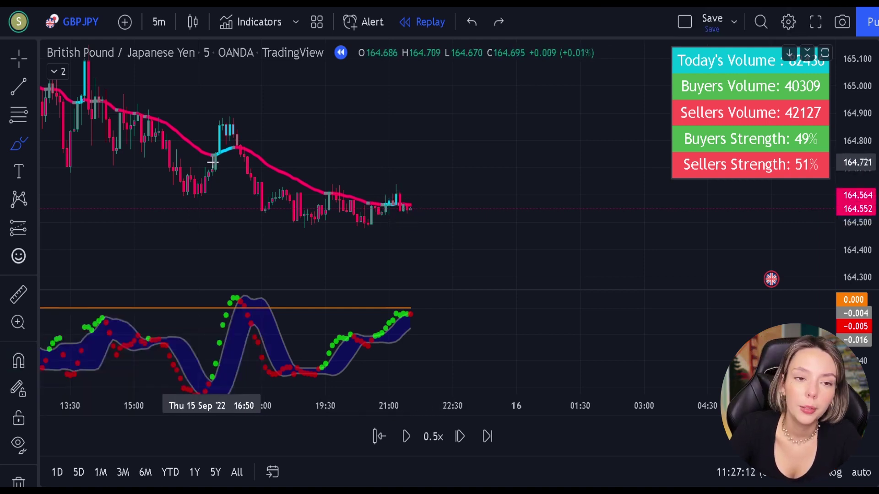
pyautogui.moveTo(215, 159); pyautogui.dragTo(230, 147)
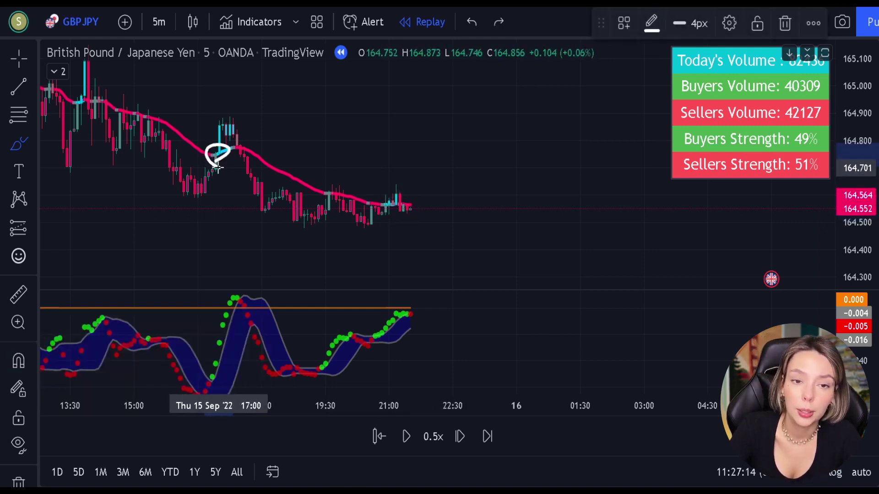
pyautogui.hotkey('ctrl', 'z')
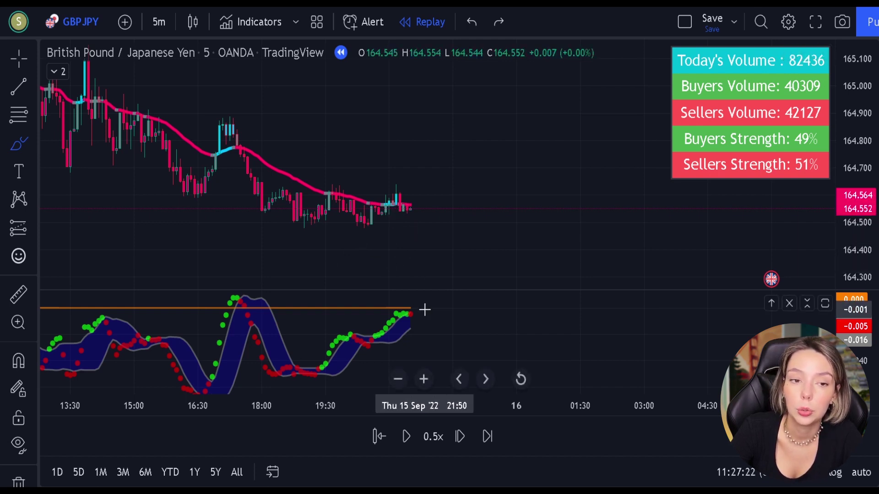
# - Brush a circle around the latest MACD dots, mark the band near 18:00, and draw a check mark beside the dots, undoing each stroke
pyautogui.moveTo(422, 310)
pyautogui.mouseDown()
pyautogui.moveTo(387, 312)
pyautogui.moveTo(426, 336)
pyautogui.mouseUp()
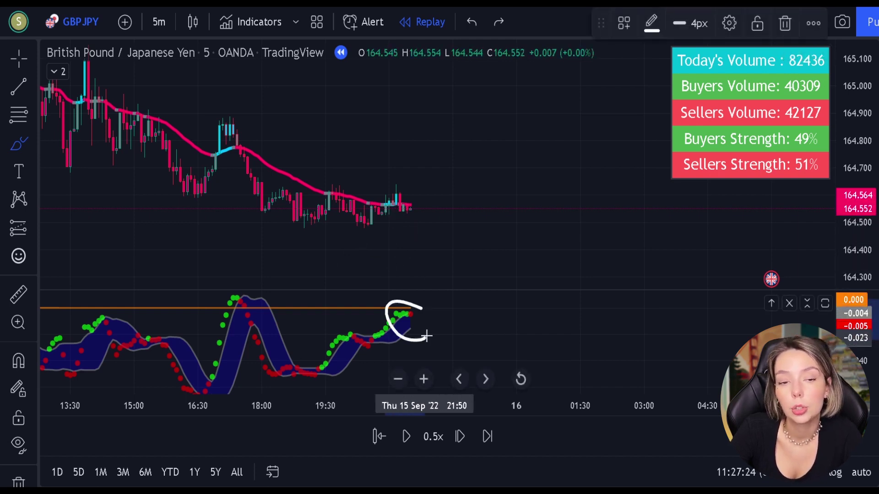
pyautogui.hotkey('ctrl', 'z')
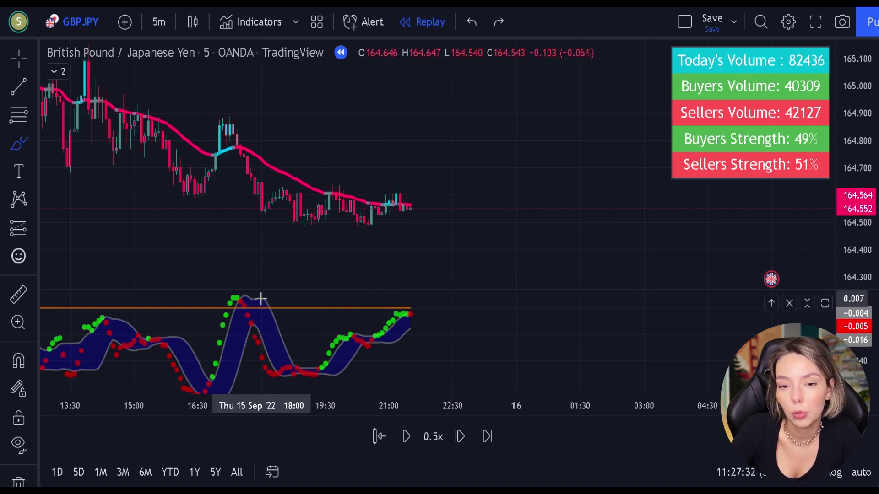
pyautogui.moveTo(259, 299)
pyautogui.mouseDown()
pyautogui.moveTo(219, 303)
pyautogui.moveTo(270, 303)
pyautogui.moveTo(224, 295)
pyautogui.moveTo(270, 300)
pyautogui.mouseUp()
pyautogui.hotkey('ctrl', 'z')
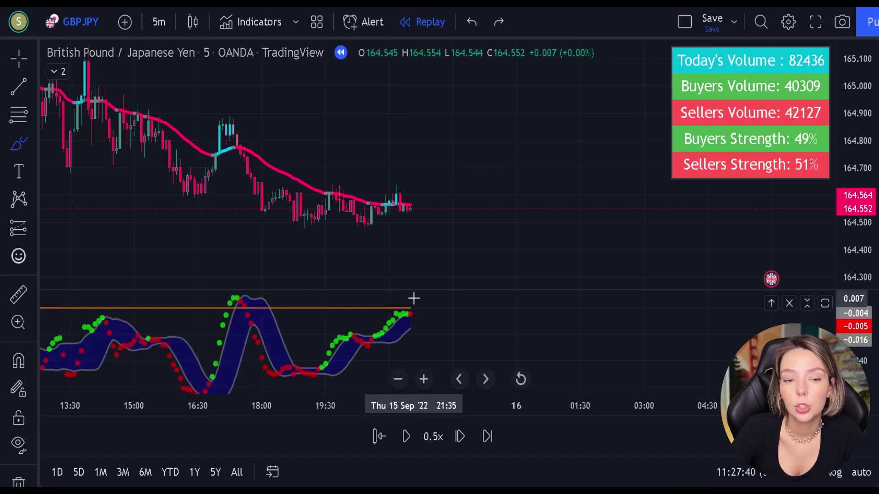
pyautogui.moveTo(419, 303)
pyautogui.mouseDown()
pyautogui.moveTo(436, 320)
pyautogui.moveTo(451, 290)
pyautogui.mouseUp()
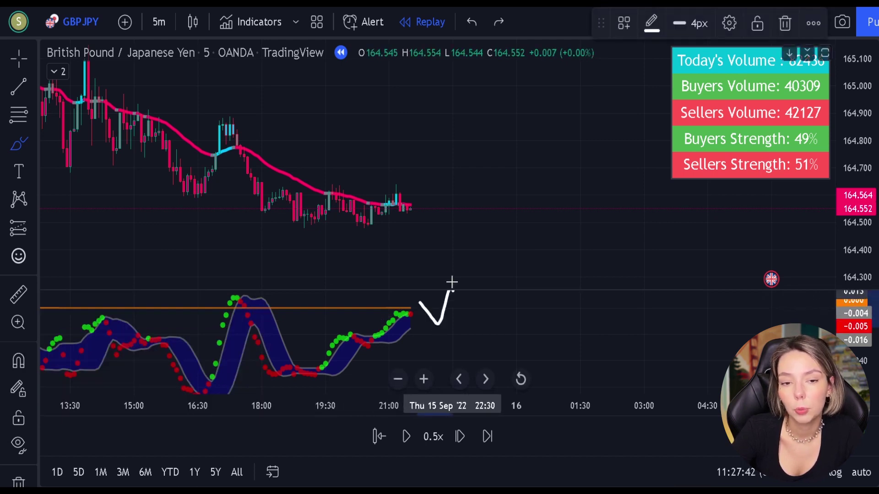
pyautogui.hotkey('ctrl', 'z')
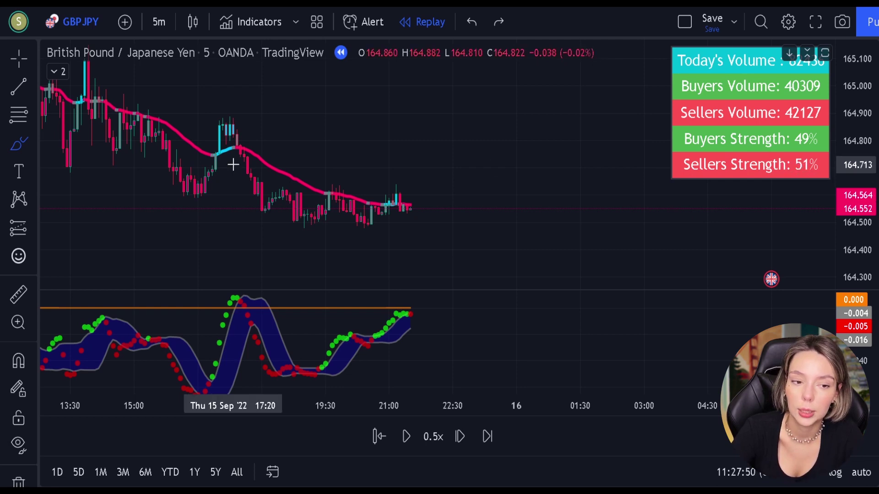
# - Place a short position at the 21:30 candle with stop 164.664 and target 164.377 for a 1.5 risk/reward ratio, extended beyond 04:30
pyautogui.click(24, 235)
pyautogui.click(75, 226)
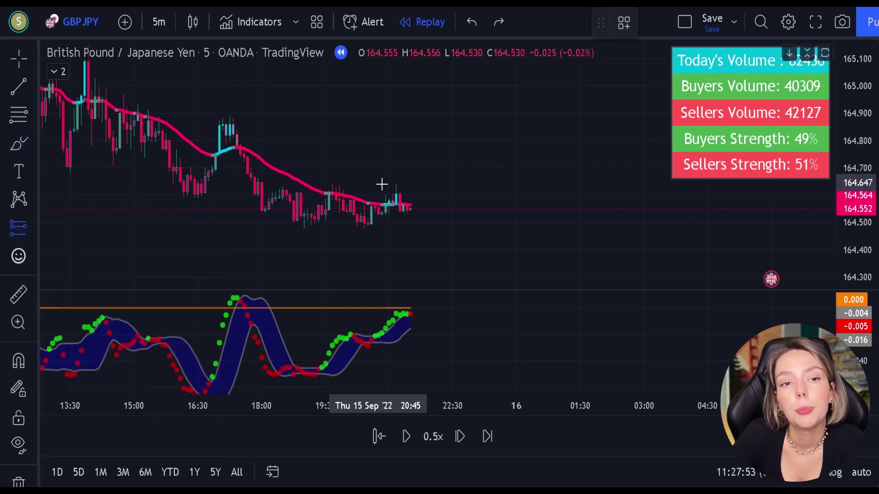
pyautogui.click(410, 209)
pyautogui.moveTo(410, 246); pyautogui.dragTo(410, 258)
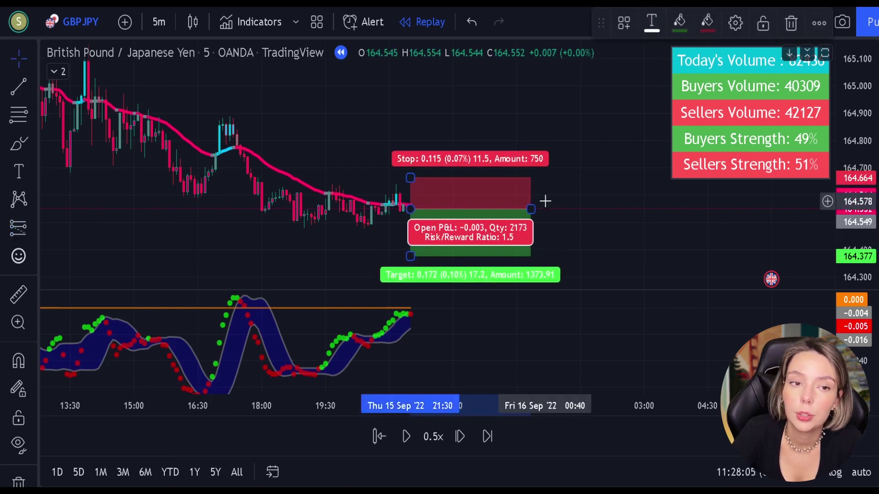
pyautogui.moveTo(531, 209); pyautogui.dragTo(743, 209)
pyautogui.click(523, 161)
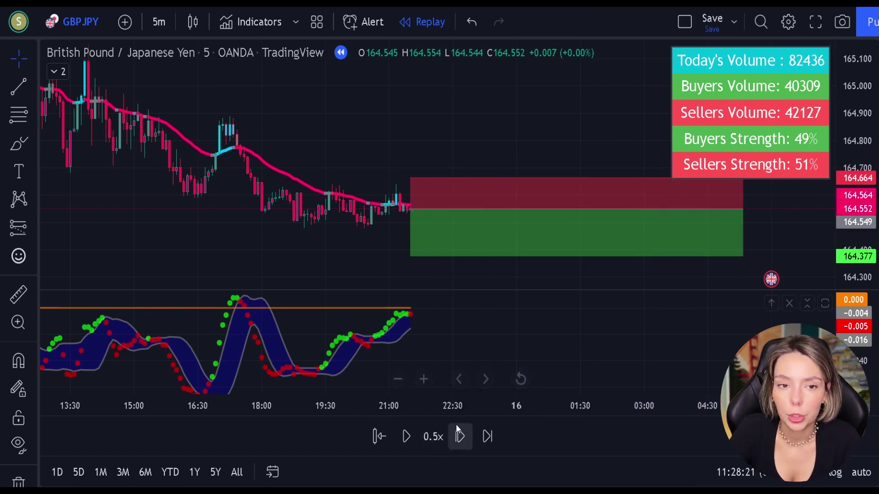
# - Replay the chart at 3x until price passes the short position's target, and shorten the position to the candle that reached it
pyautogui.click(433, 437)
pyautogui.click(510, 302)
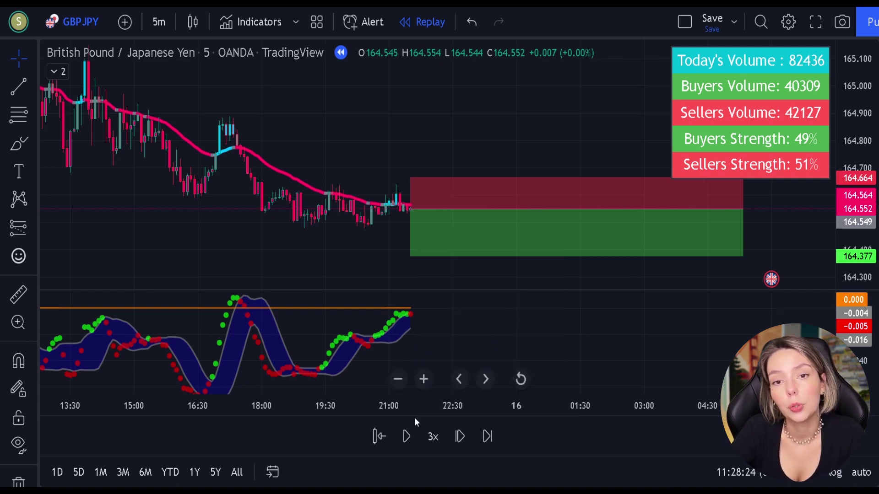
pyautogui.click(408, 441)
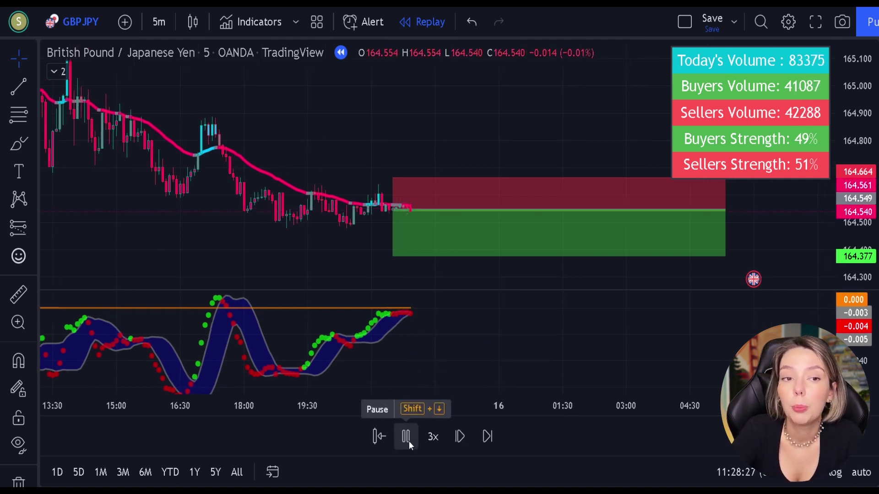
pyautogui.click(408, 441)
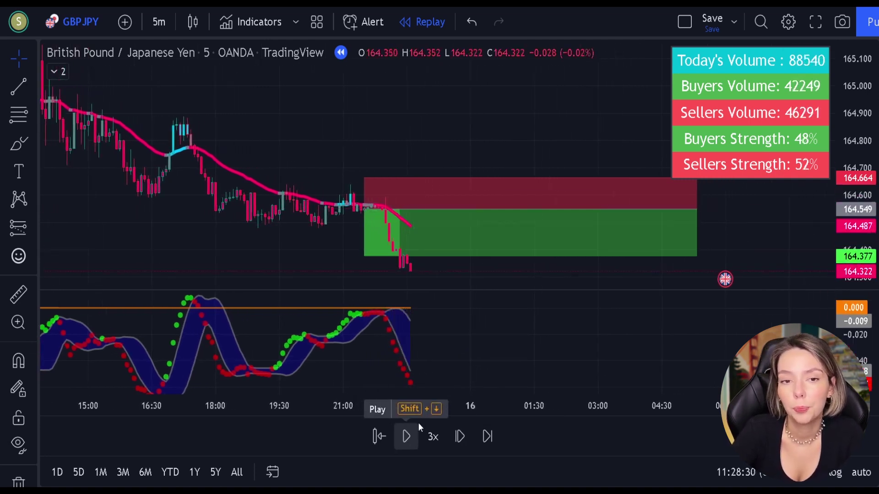
pyautogui.moveTo(696, 210); pyautogui.dragTo(404, 214)
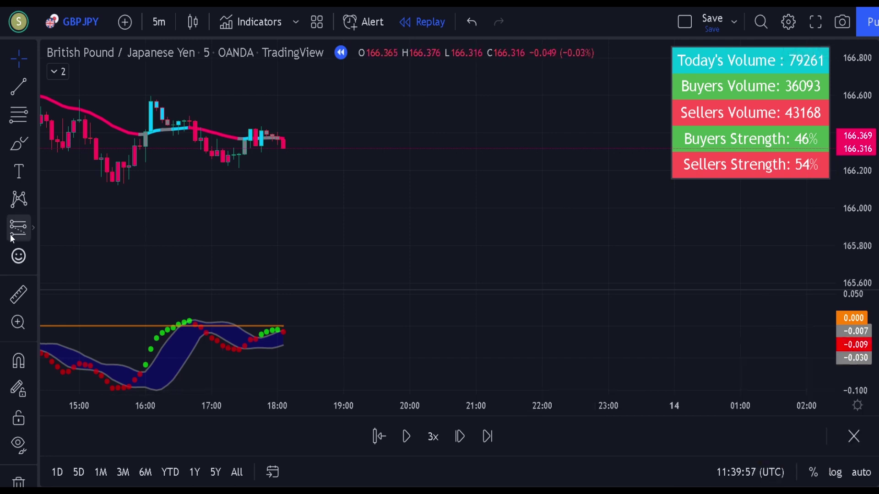
# - Place a short position at the 18:05 candle on 13 Sep with stop 166.441 and target 166.149, extended to about 22:50
pyautogui.click(32, 228)
pyautogui.click(82, 242)
pyautogui.click(286, 129)
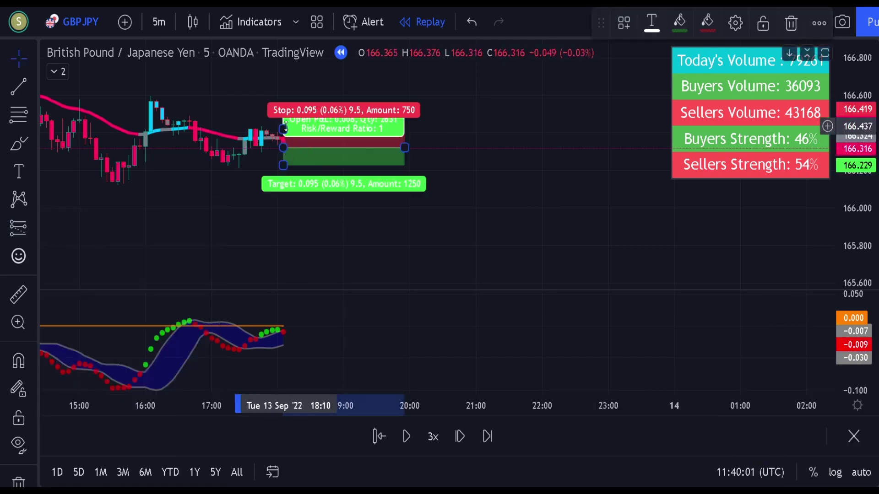
pyautogui.moveTo(285, 123); pyautogui.dragTo(283, 124)
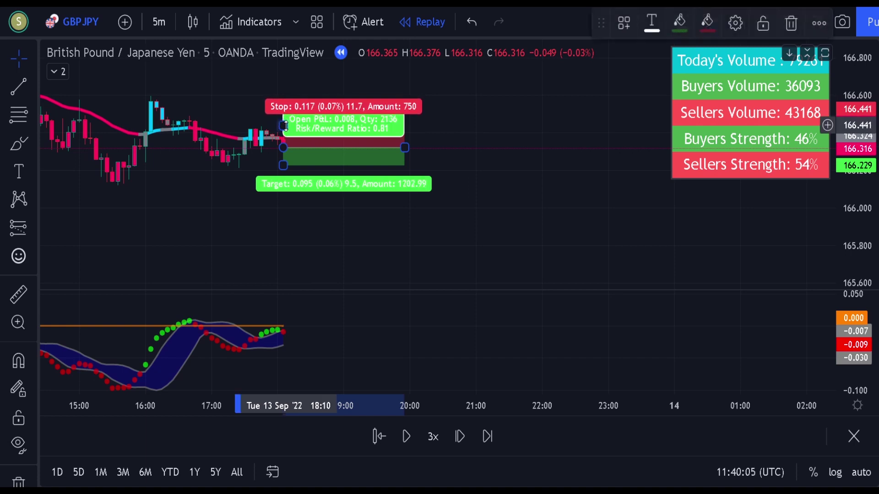
pyautogui.moveTo(283, 164); pyautogui.dragTo(283, 180)
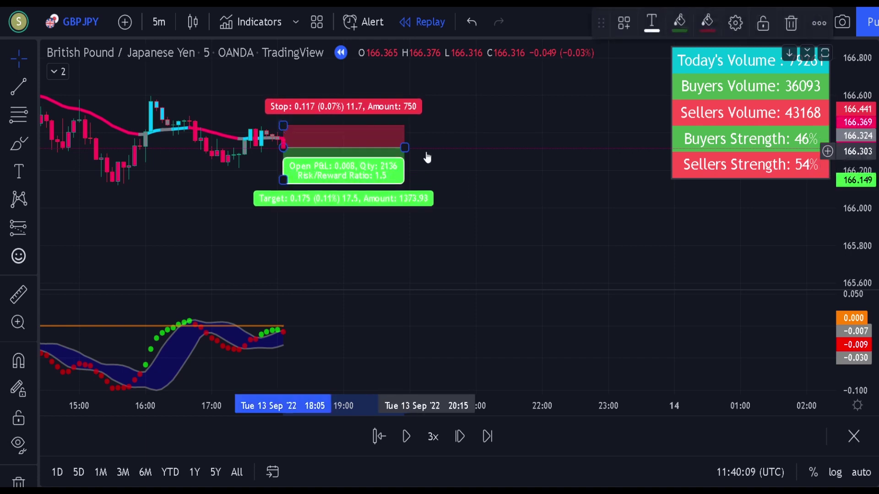
pyautogui.moveTo(405, 147); pyautogui.dragTo(597, 147)
pyautogui.click(549, 226)
# - Replay the chart at 10x past the 166.149 target and shorten the short position to the candle that reached it
pyautogui.click(433, 436)
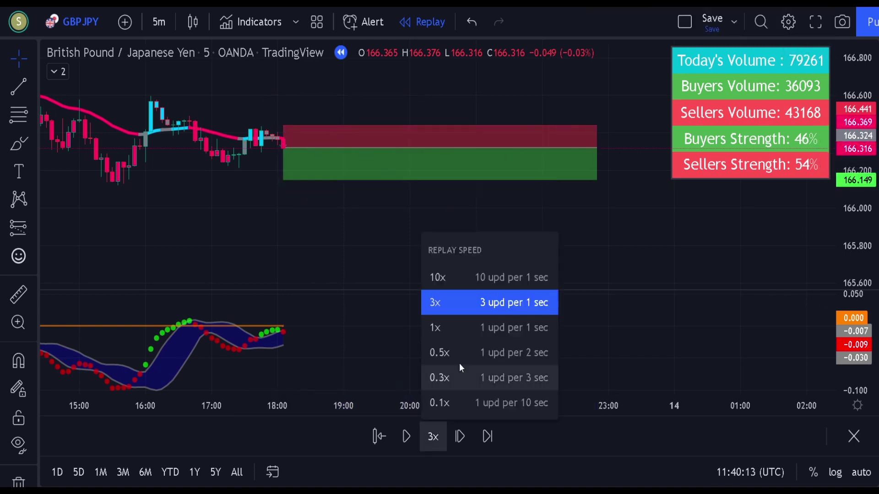
pyautogui.click(472, 277)
pyautogui.click(406, 437)
pyautogui.click(406, 437)
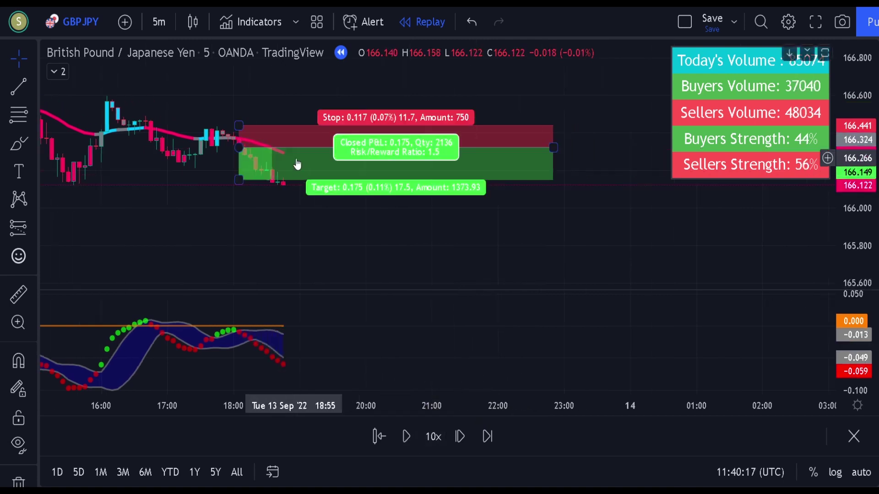
pyautogui.moveTo(553, 147); pyautogui.dragTo(272, 147)
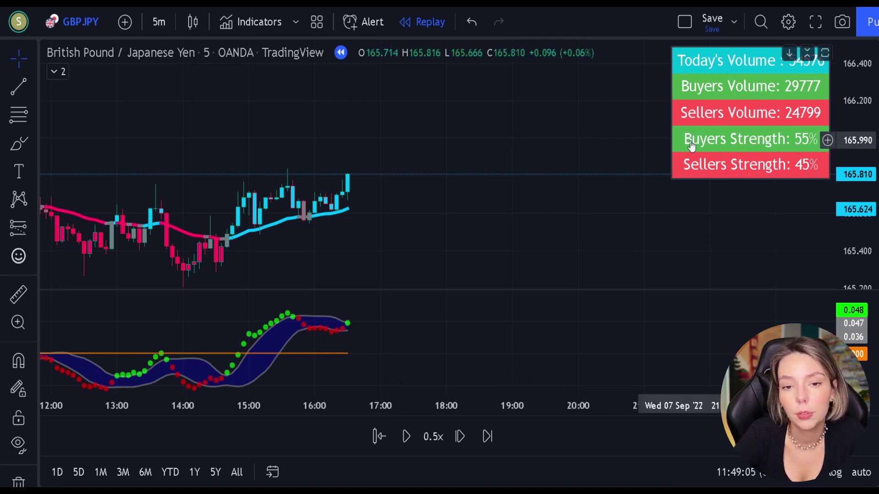
# - Place a long position at the 16:30 candle on 7 Sep with stop 165.581 and target 166.157, extended to 23:55
pyautogui.click(23, 229)
pyautogui.click(63, 226)
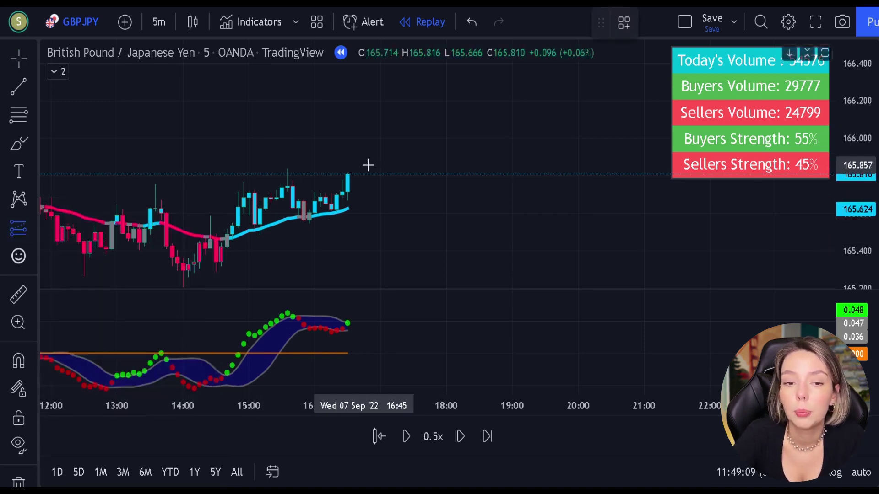
pyautogui.click(349, 173)
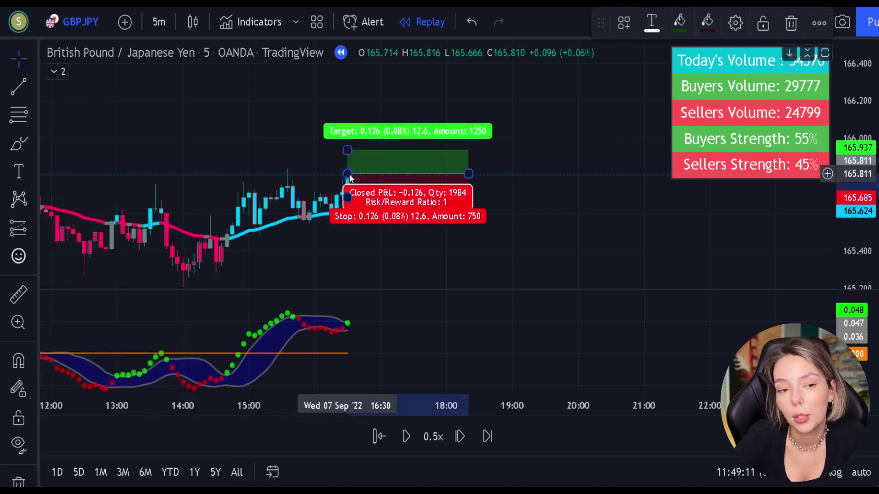
pyautogui.moveTo(348, 198)
pyautogui.mouseDown()
pyautogui.moveTo(355, 223)
pyautogui.moveTo(367, 216)
pyautogui.mouseUp()
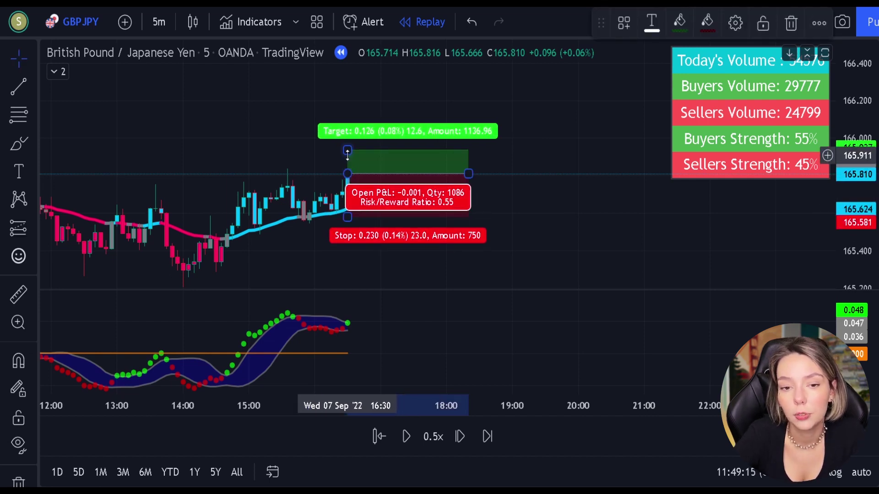
pyautogui.moveTo(347, 149); pyautogui.dragTo(347, 108)
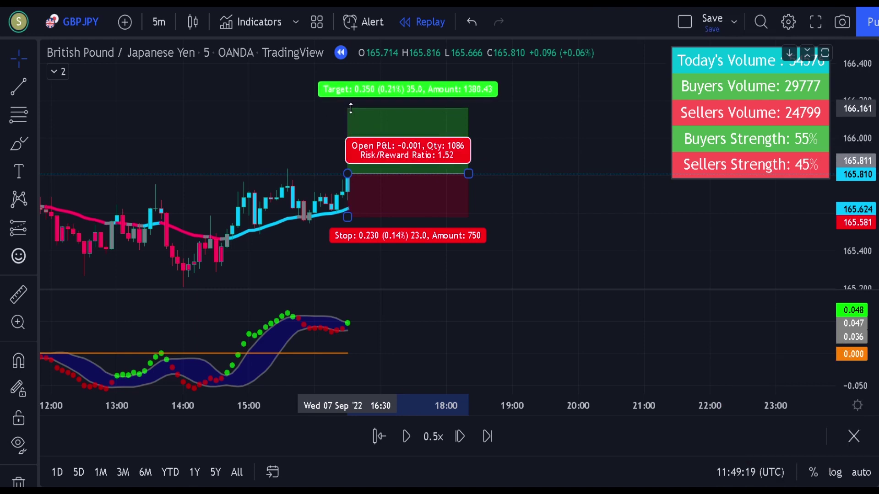
pyautogui.moveTo(469, 174); pyautogui.dragTo(834, 174)
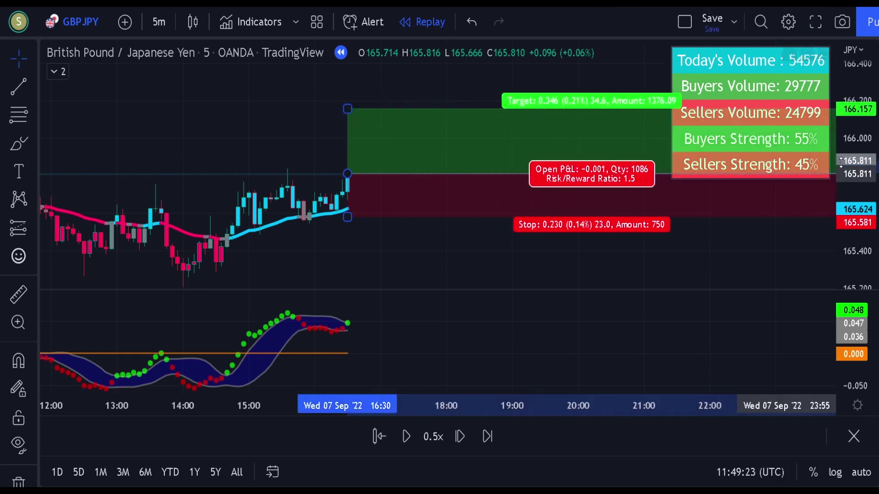
# - Replay the chart at 10x until price passes the 166.157 target, and shorten the long position toward the candle that reached it
pyautogui.click(433, 437)
pyautogui.click(460, 288)
pyautogui.click(407, 439)
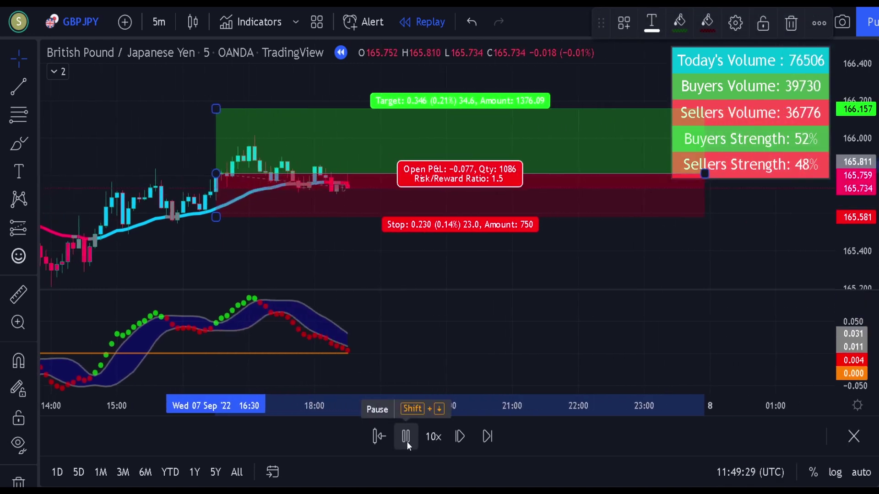
pyautogui.click(414, 242)
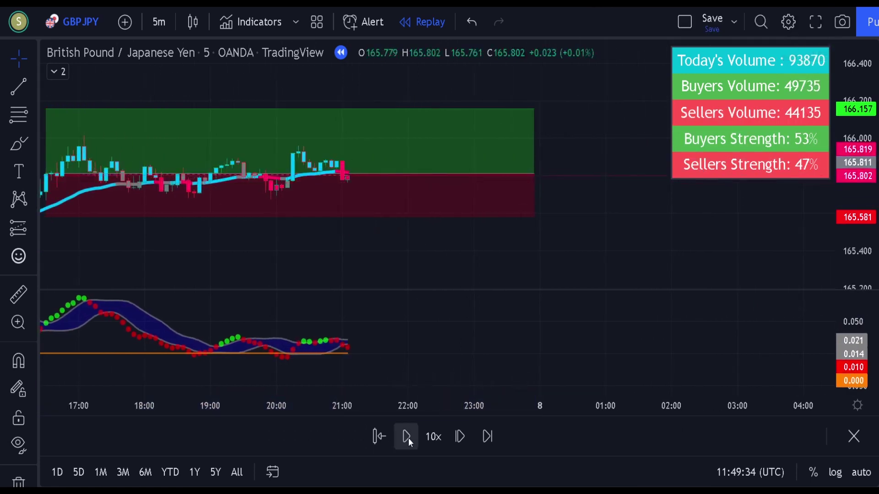
pyautogui.click(406, 438)
pyautogui.click(368, 168)
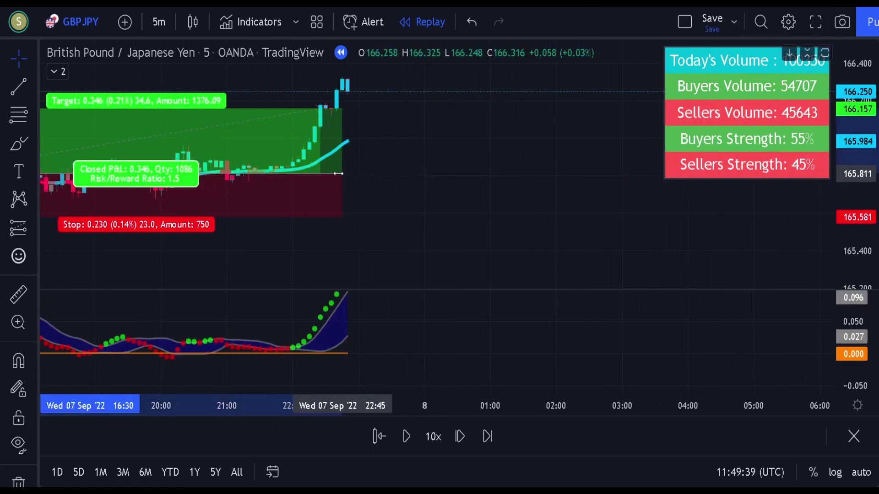
pyautogui.moveTo(368, 169); pyautogui.dragTo(600, 169)
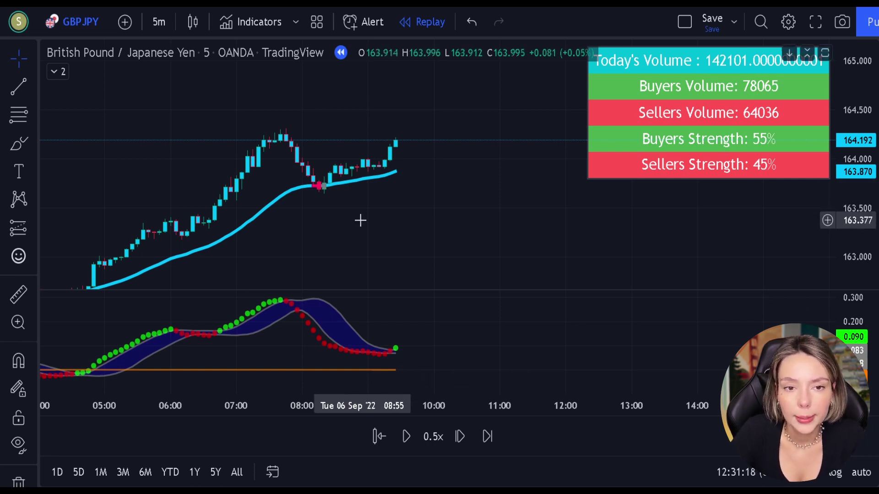
# - Place a long position at the 09:25 candle on 6 Sep with its stop at 163.600
pyautogui.moveTo(315, 229); pyautogui.dragTo(382, 220)
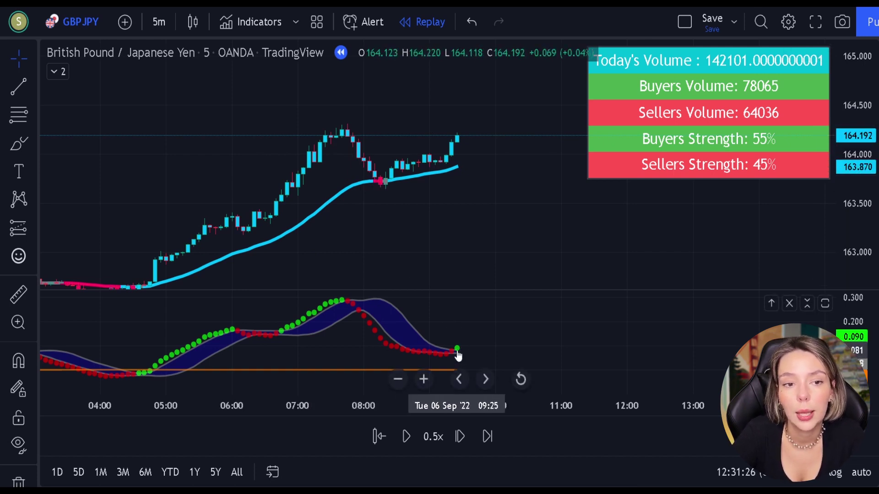
pyautogui.moveTo(447, 187); pyautogui.dragTo(422, 194)
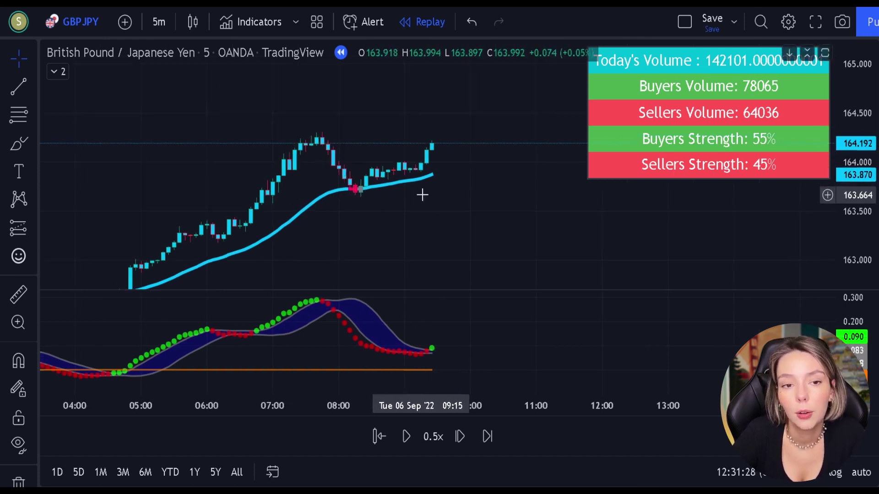
pyautogui.click(18, 228)
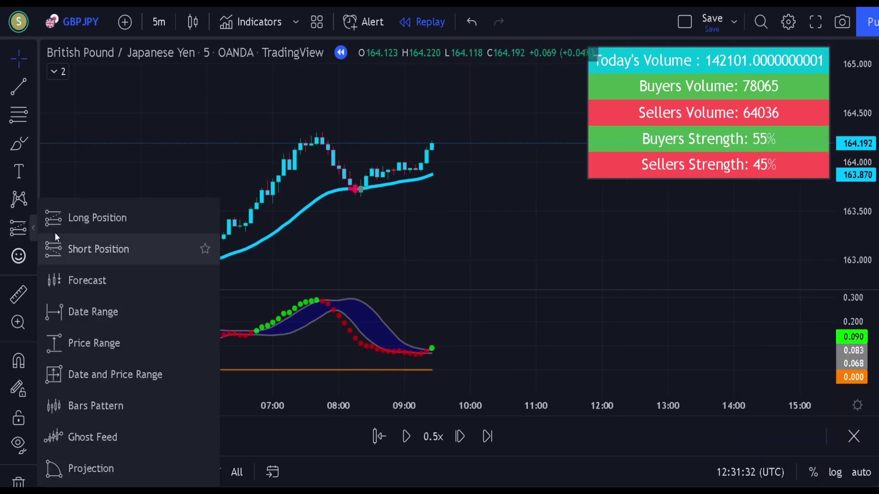
pyautogui.click(69, 249)
pyautogui.click(432, 145)
pyautogui.moveTo(431, 178); pyautogui.dragTo(431, 202)
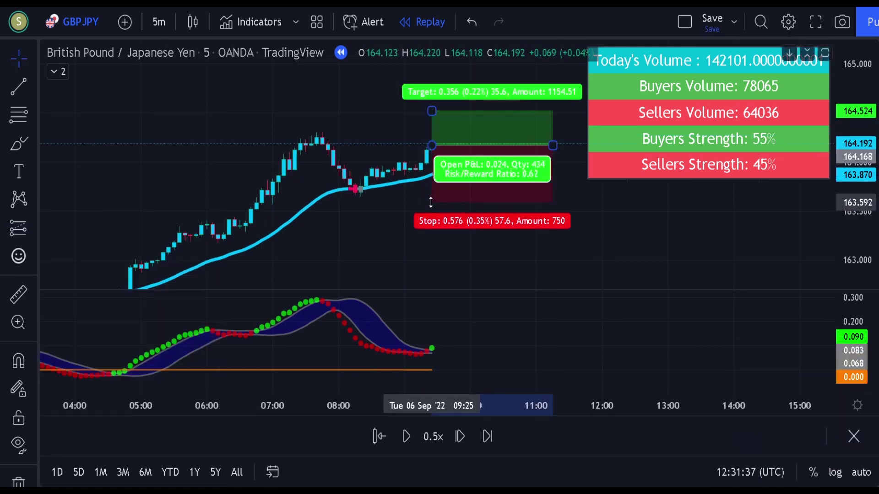
# - Raise the long position's target to 165.023 for about a 1.5 risk/reward ratio and extend the position to about 17:10
pyautogui.moveTo(431, 109); pyautogui.dragTo(432, 88)
pyautogui.moveTo(391, 120); pyautogui.dragTo(282, 185)
pyautogui.moveTo(319, 155); pyautogui.dragTo(320, 132)
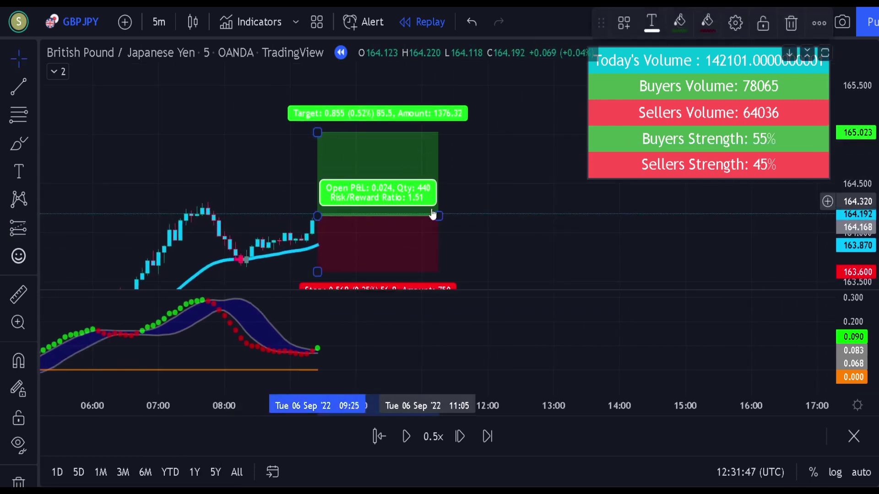
pyautogui.moveTo(438, 216); pyautogui.dragTo(827, 215)
pyautogui.moveTo(828, 252); pyautogui.dragTo(583, 229)
pyautogui.moveTo(451, 111); pyautogui.dragTo(214, 120)
# - Replay the chart at 10x past the 165.023 target and shorten the long position to the candle that reached it, just before 16:00
pyautogui.click(433, 437)
pyautogui.click(481, 276)
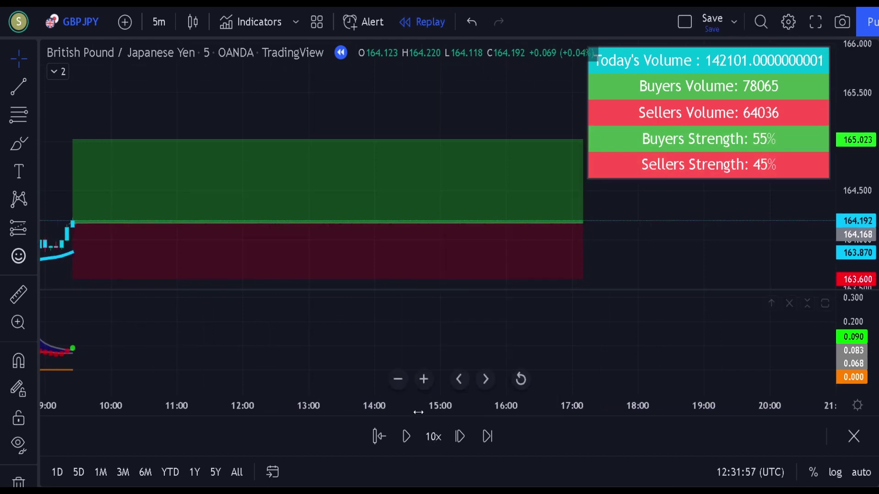
pyautogui.click(407, 438)
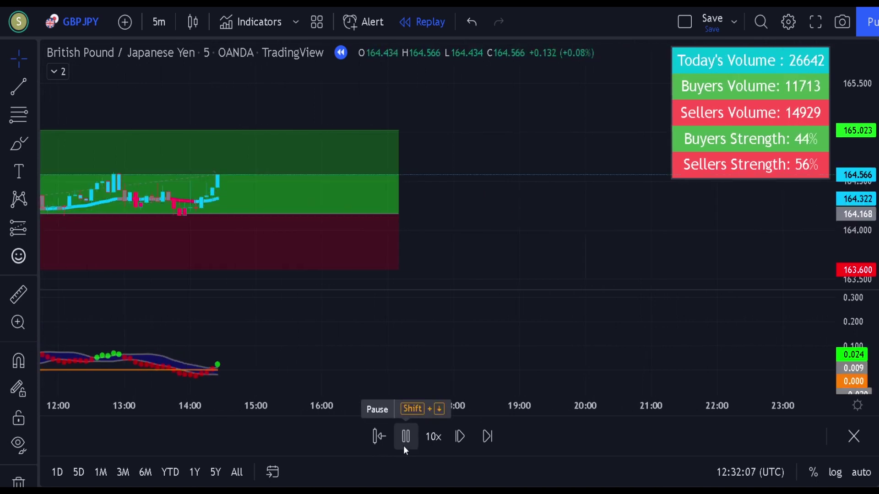
pyautogui.click(404, 446)
pyautogui.moveTo(317, 208); pyautogui.dragTo(573, 220)
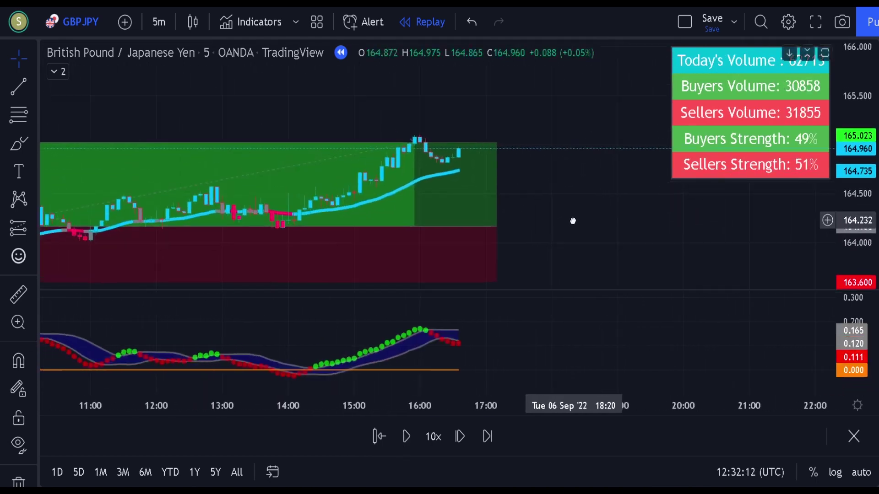
pyautogui.moveTo(492, 221); pyautogui.dragTo(423, 153)
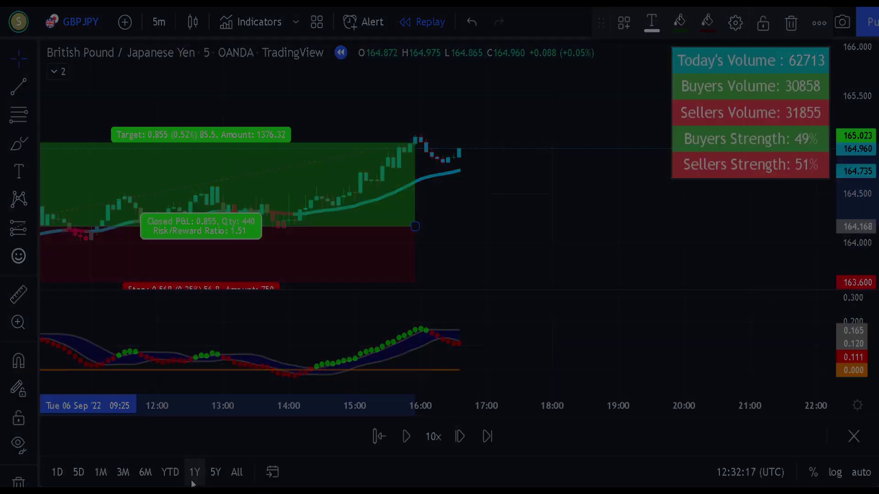